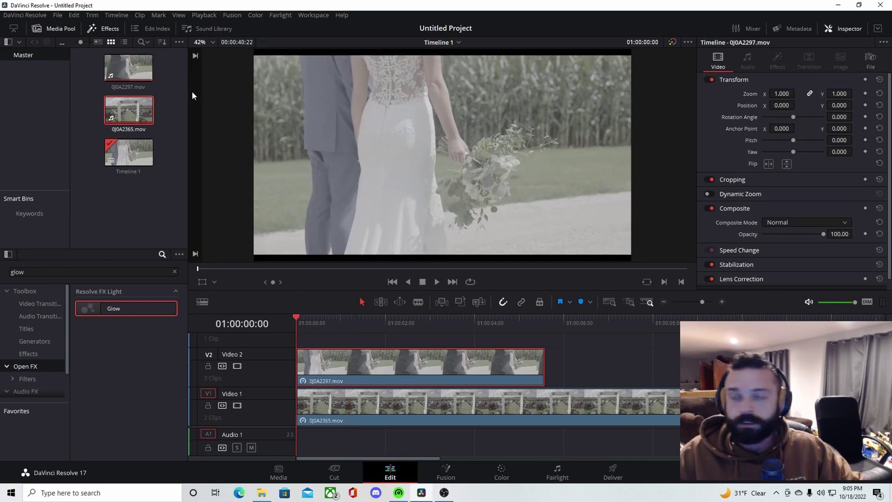
Scrub the timeline and park the playhead at 01:00:00:22, where the groom passes the bride
ctrl+click(560, 407)
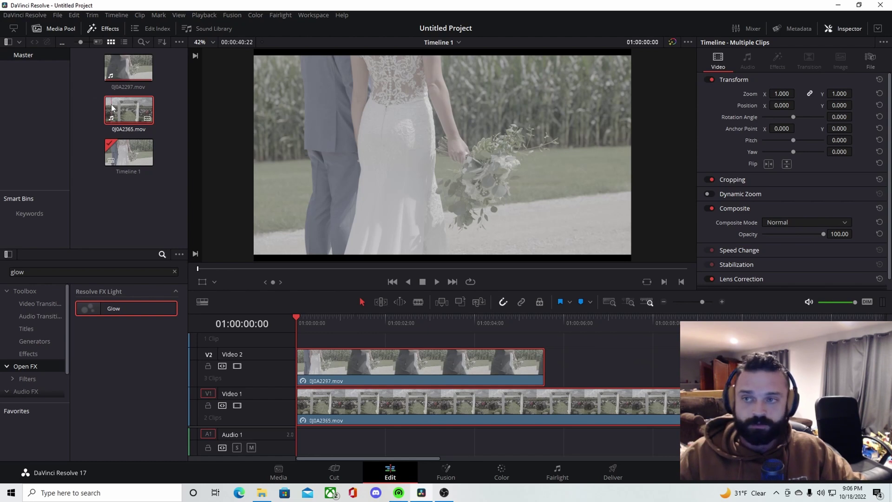
click(174, 77)
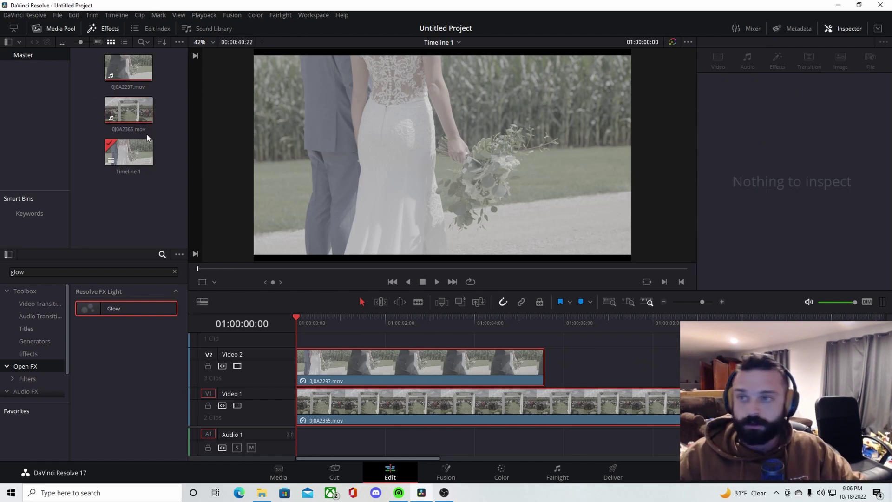
drag(326, 319, 337, 377)
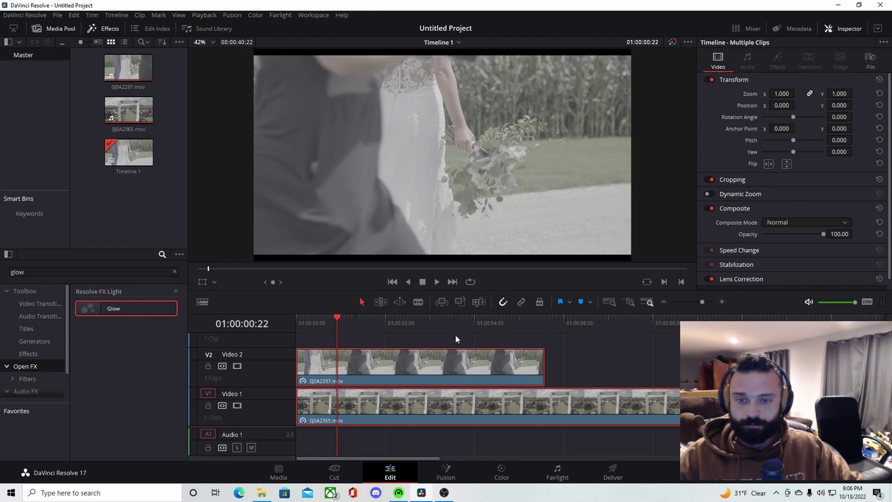
Split the V2 clip at 01:00:00:22 and 01:00:02:16, then go back to the first cut
click(412, 357)
key(ctrl+b)
key(space)
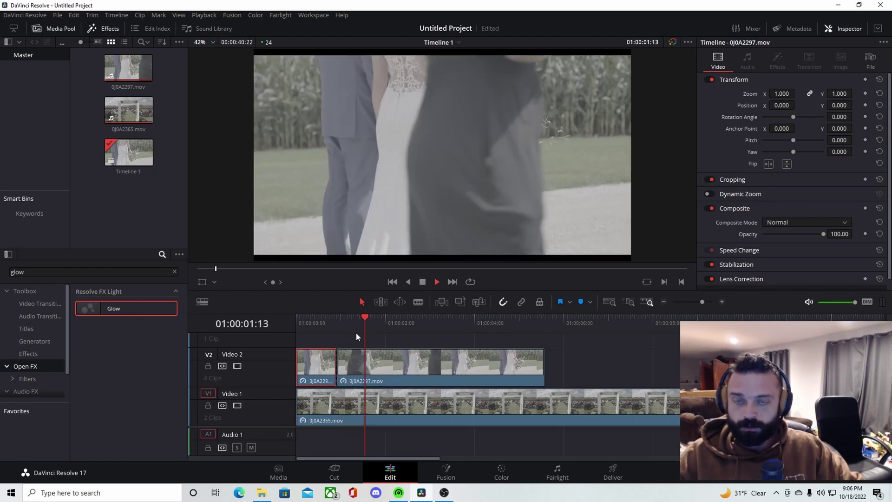
key(space)
key(Right)
key(Right)
key(Right)
key(Right)
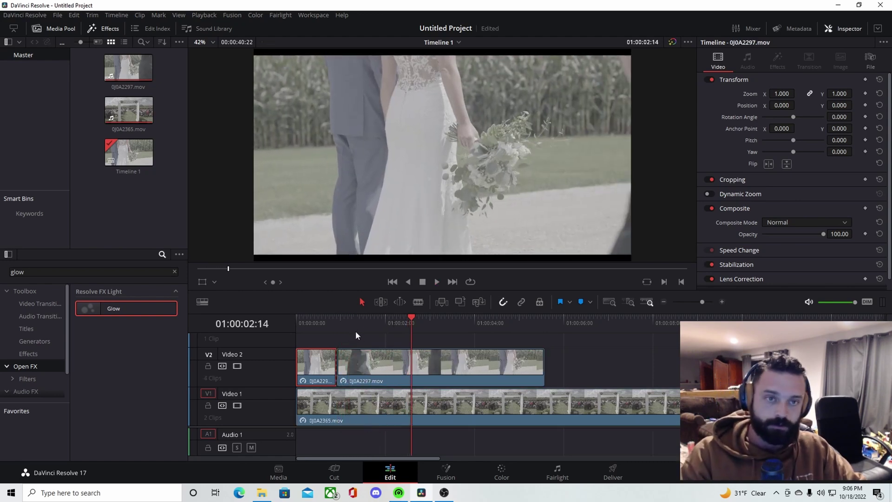
click(406, 364)
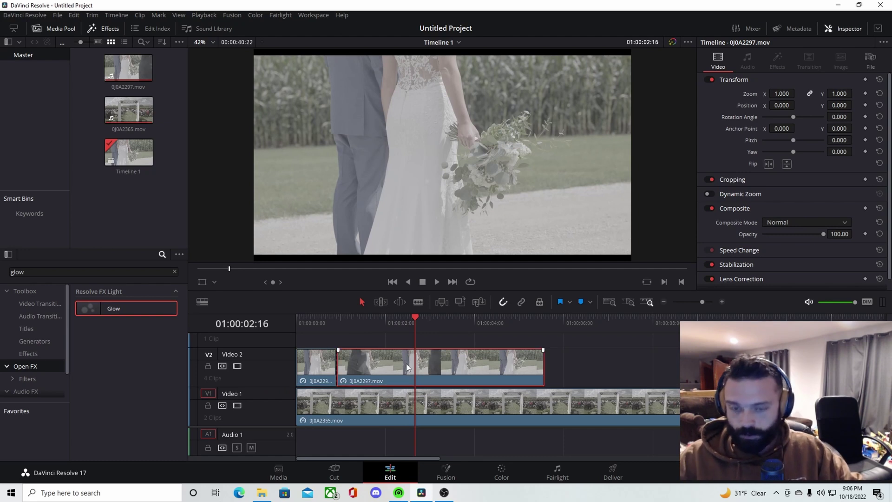
key(ctrl+b)
click(342, 322)
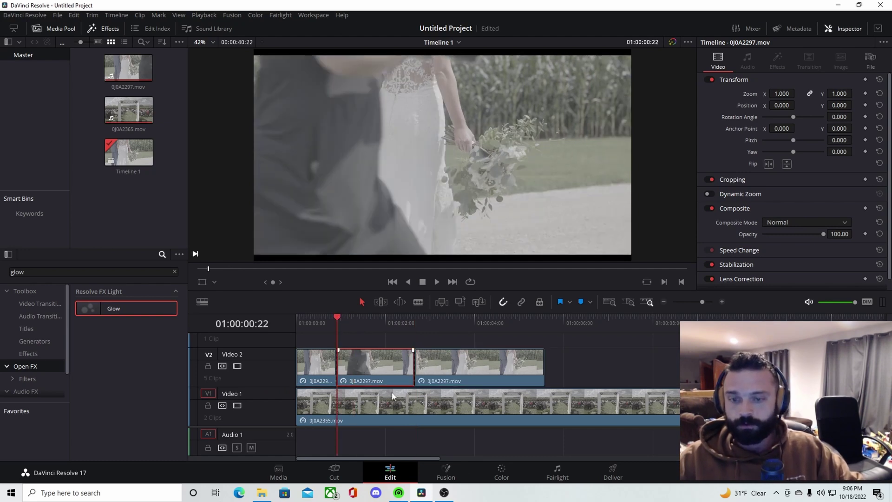
Add a Polygon tool to the middle clip in Fusion and set the viewer to 25%
click(459, 470)
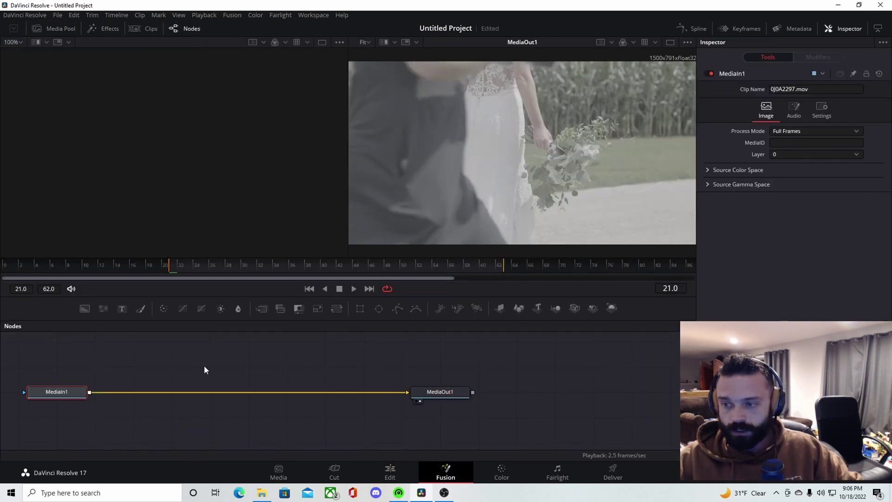
click(396, 308)
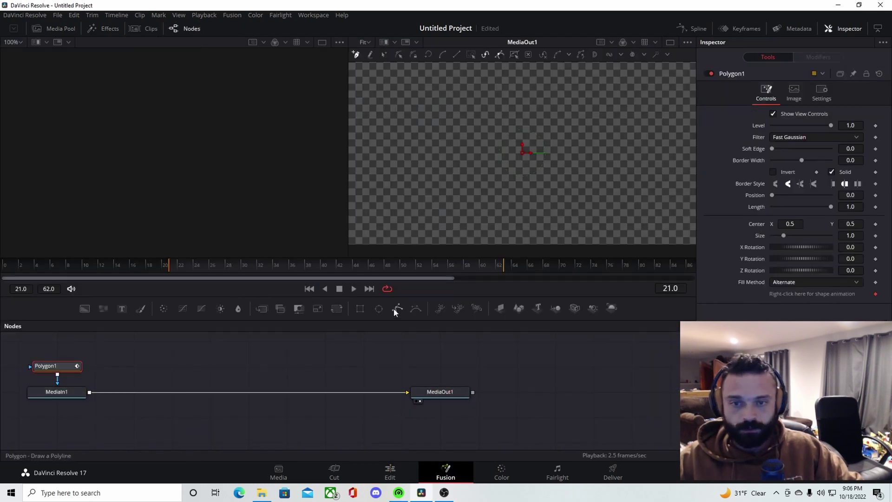
click(368, 42)
click(363, 71)
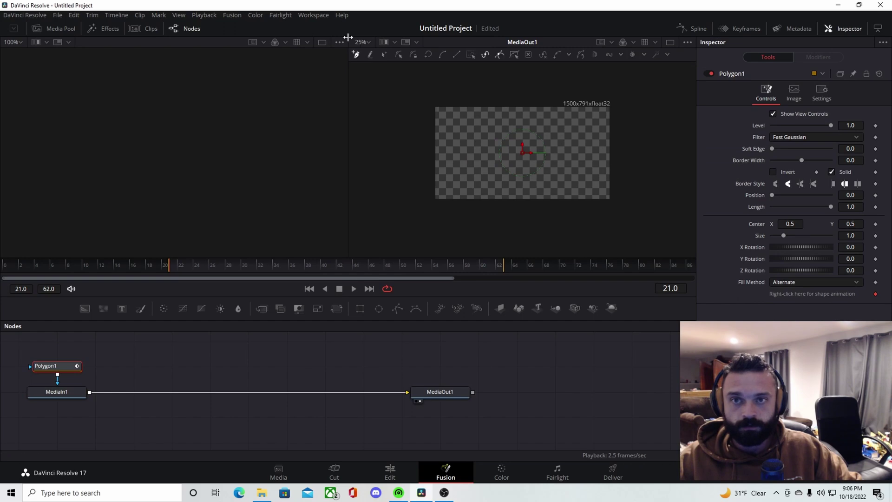
Draw a closed, tall polygon outline just left of the frame and invert the mask
click(392, 75)
click(359, 162)
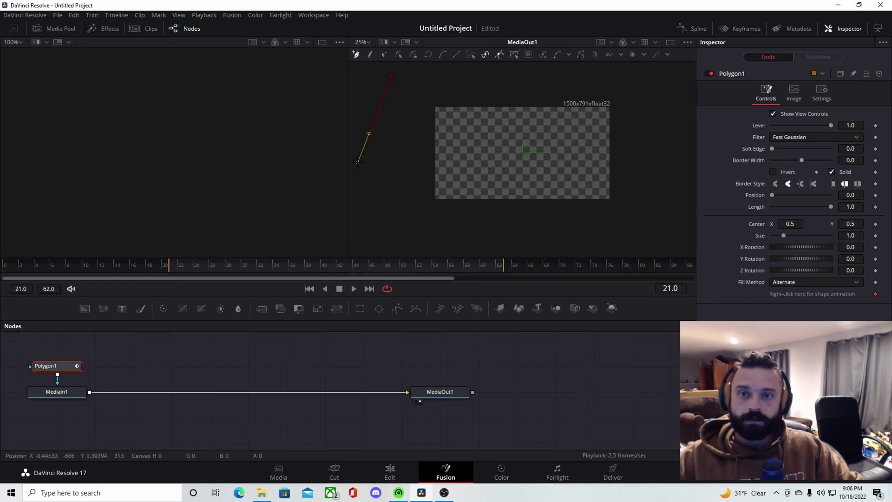
click(359, 211)
click(360, 235)
click(425, 234)
click(403, 181)
click(410, 126)
click(425, 95)
click(423, 73)
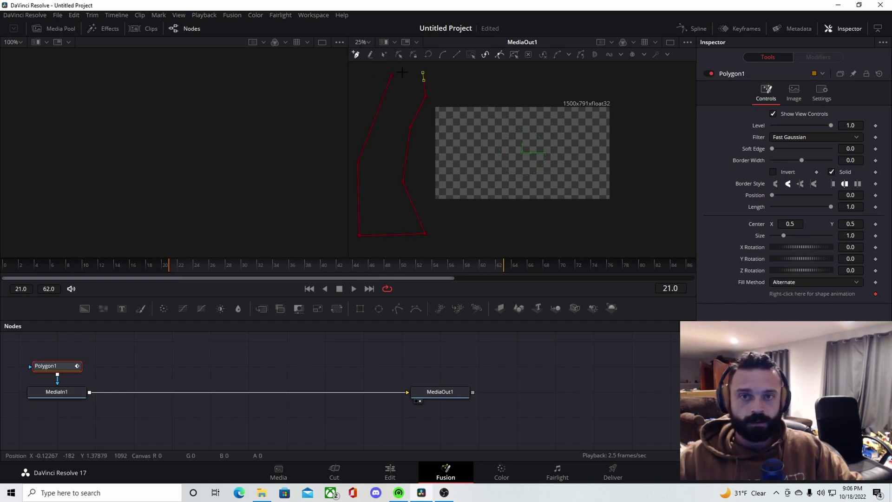
click(393, 76)
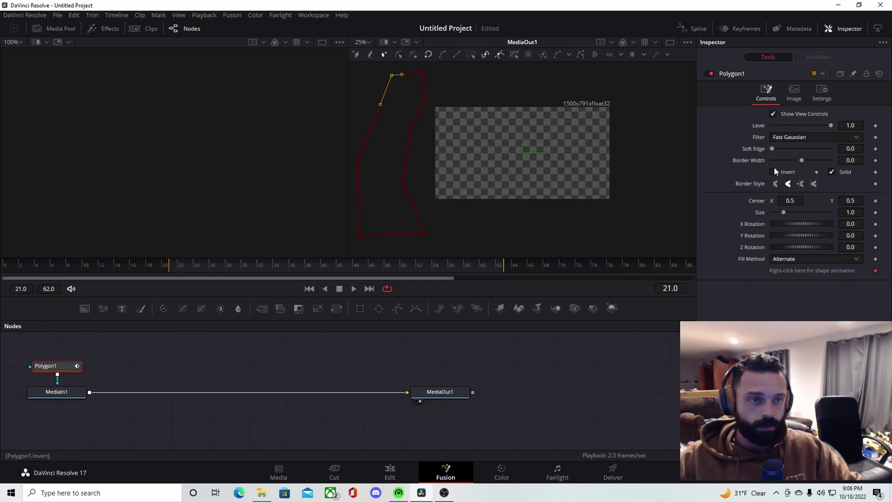
click(774, 172)
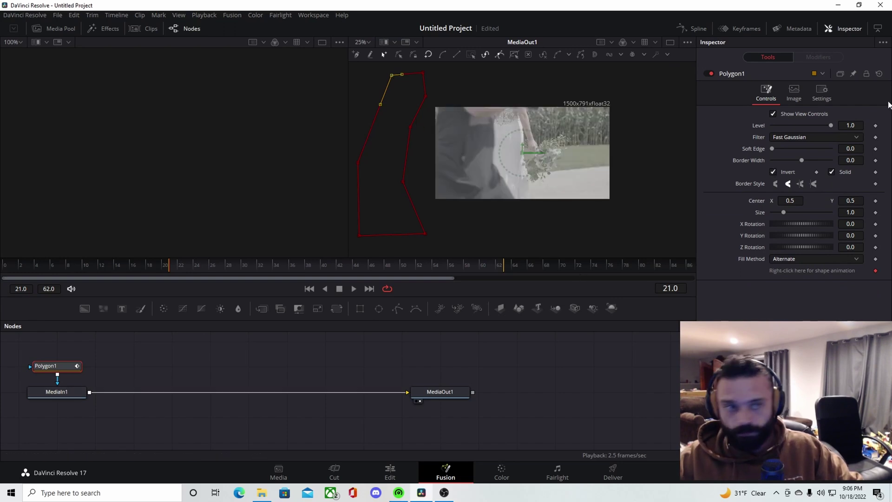
Keyframe Level, Border Width, Invert/Solid, Border Style, Center, and Y and Z Rotation at frame 21
click(876, 126)
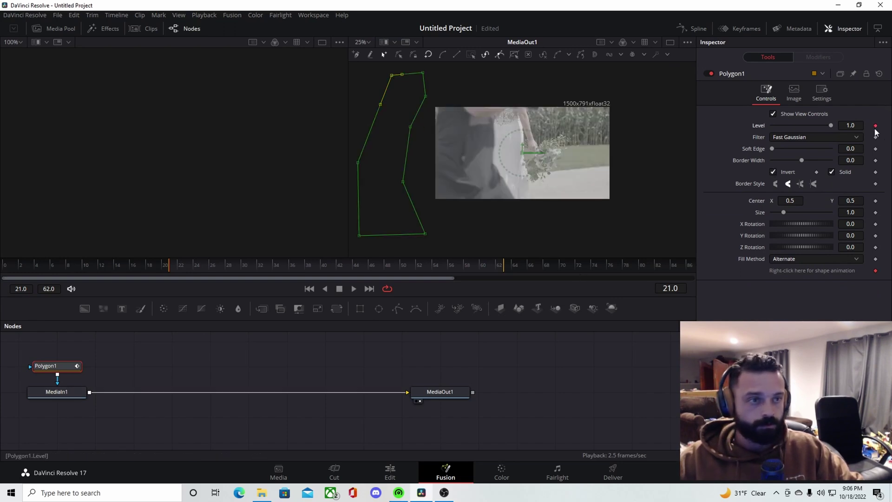
click(876, 160)
click(876, 172)
click(875, 184)
click(876, 201)
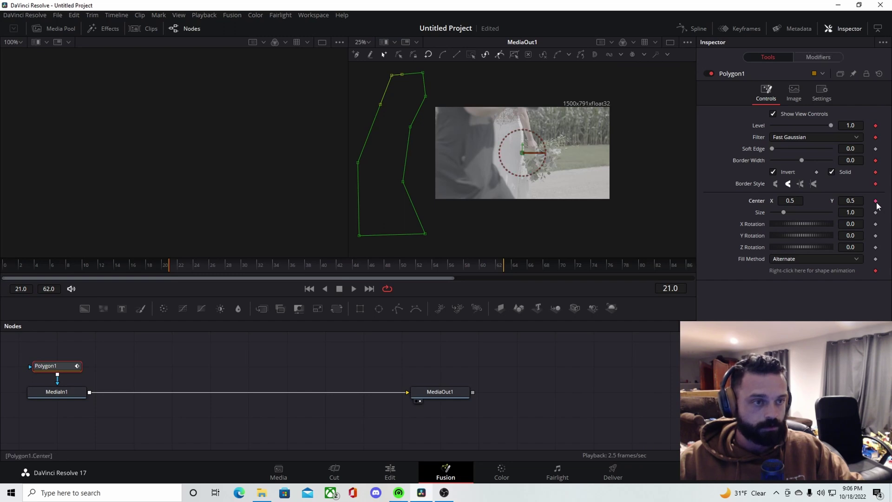
click(876, 236)
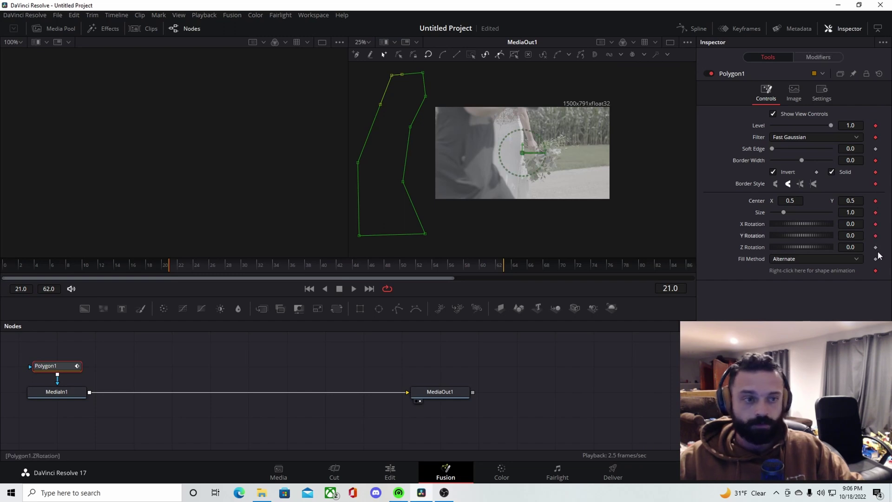
click(876, 248)
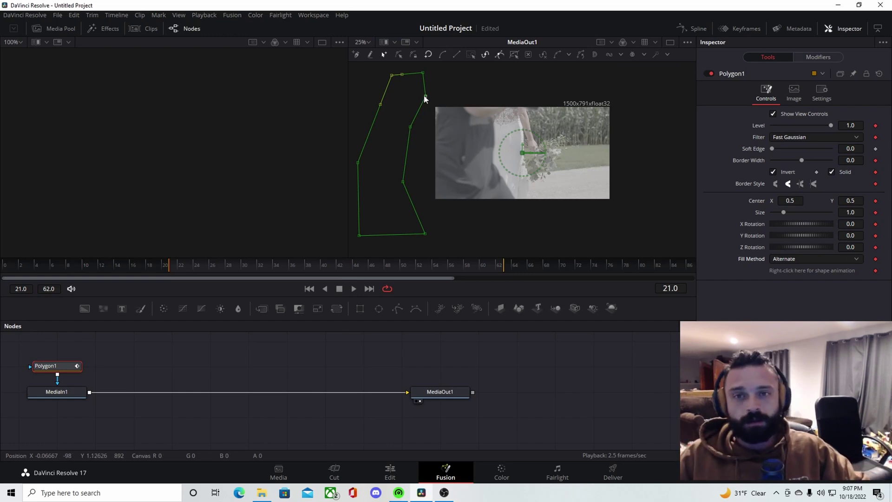
Move a Polygon1 corner point down and right at frame 63, then preview the wipe
drag(425, 98, 432, 114)
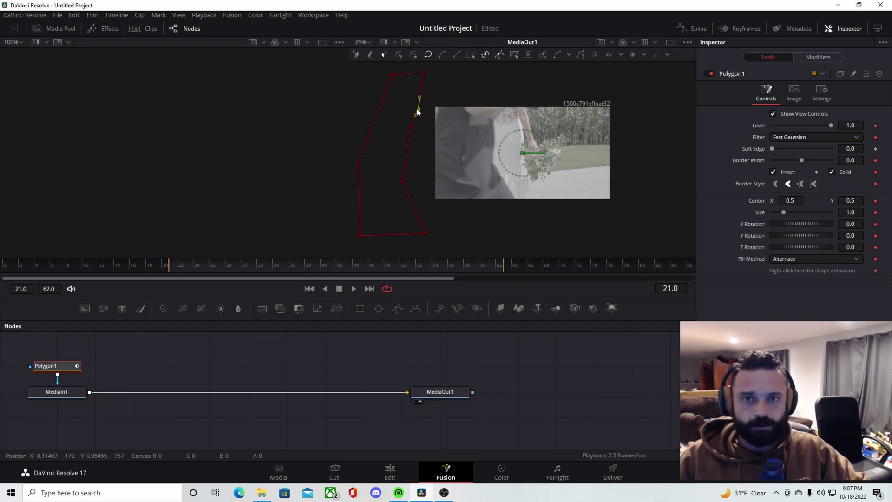
key(space)
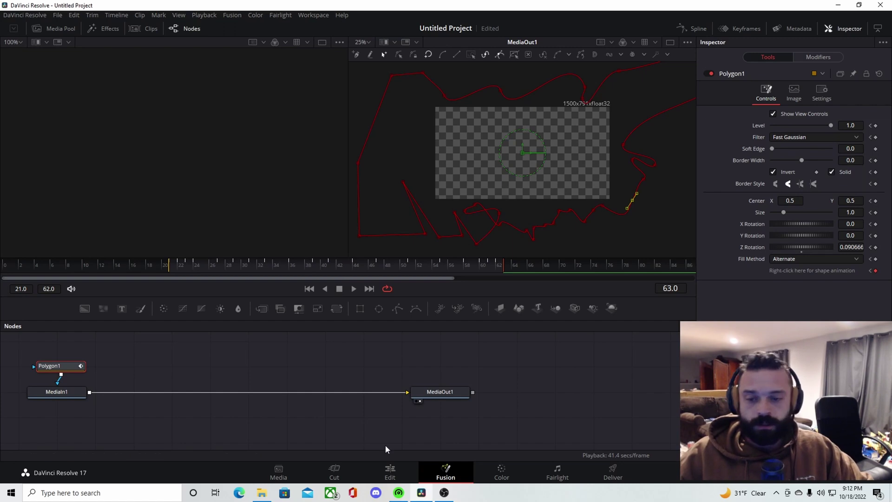
click(389, 473)
click(340, 326)
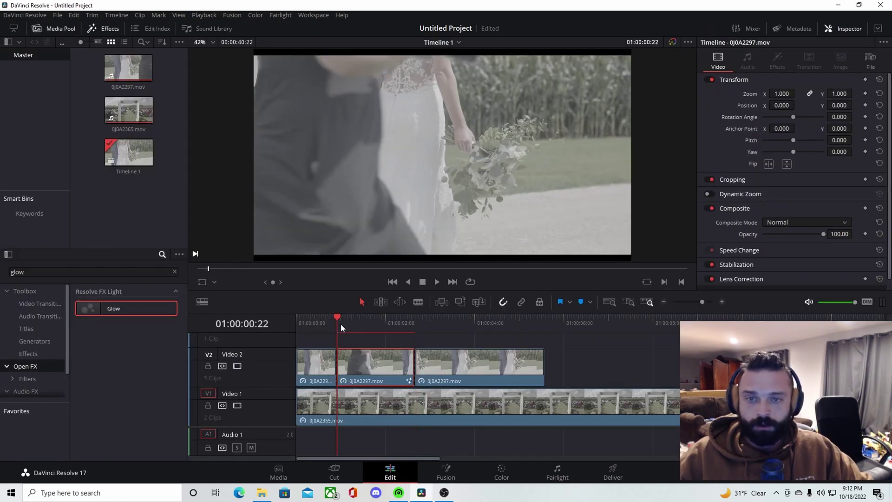
key(space)
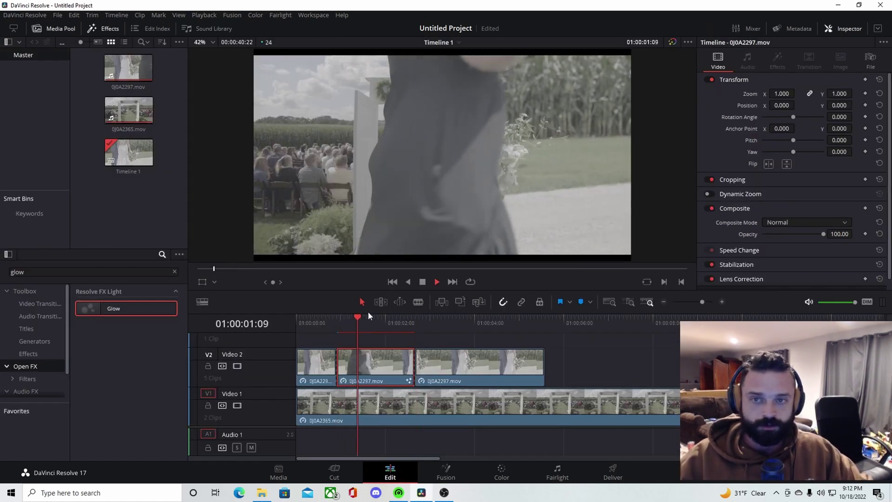
click(364, 322)
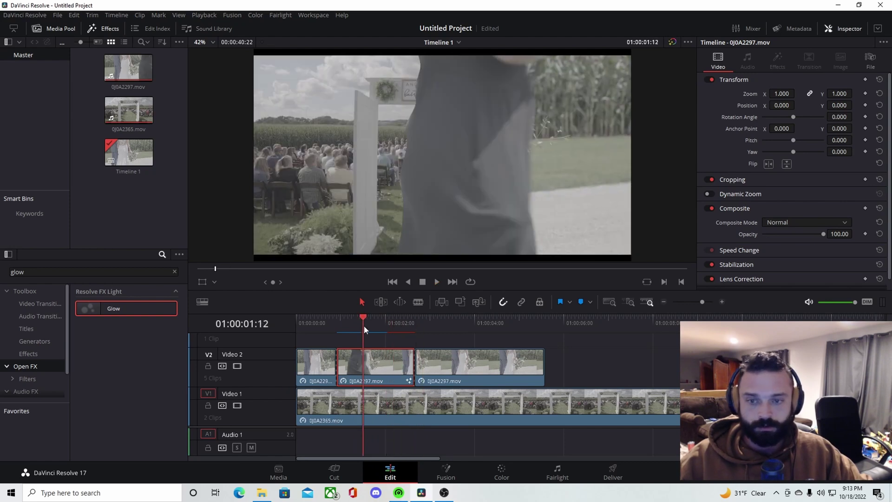
click(446, 473)
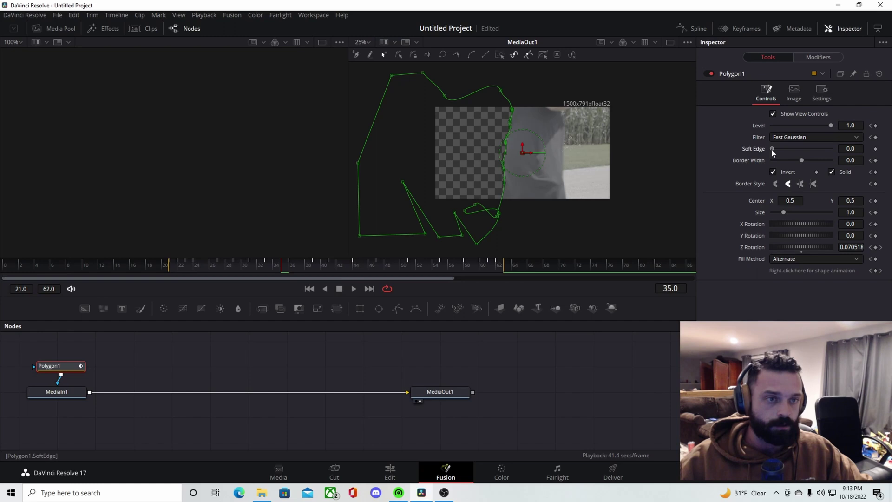
Try softening Polygon1's edge up to 0.0882 and check the wipe on the Cut page
drag(773, 151, 780, 153)
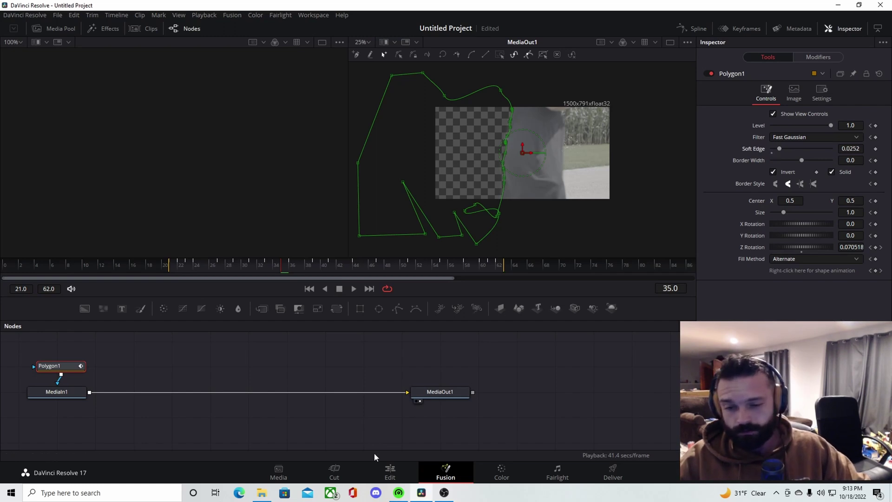
click(391, 472)
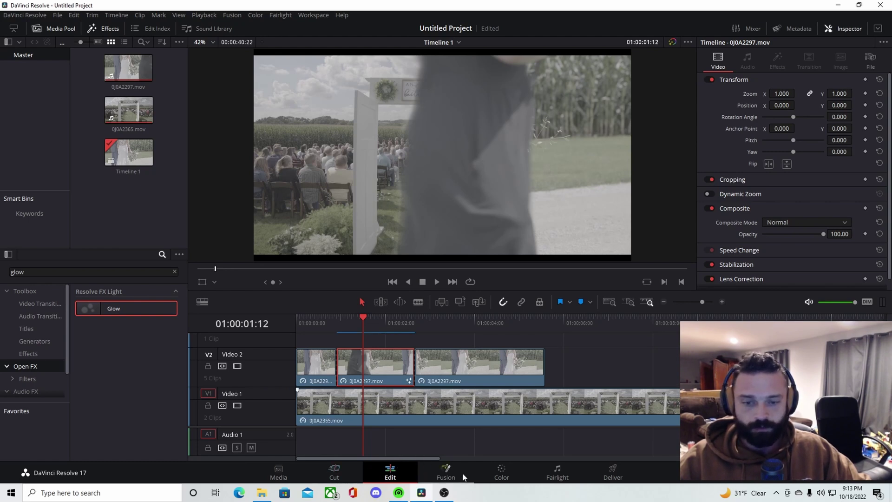
click(446, 472)
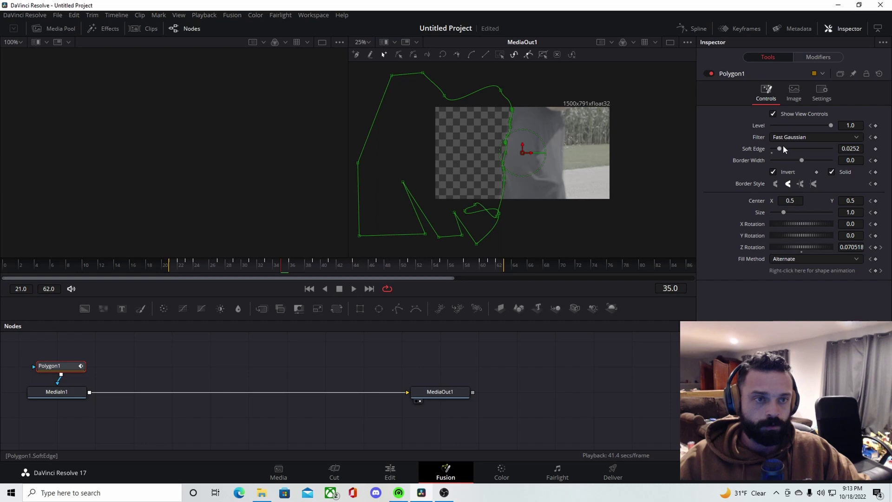
drag(781, 149, 798, 149)
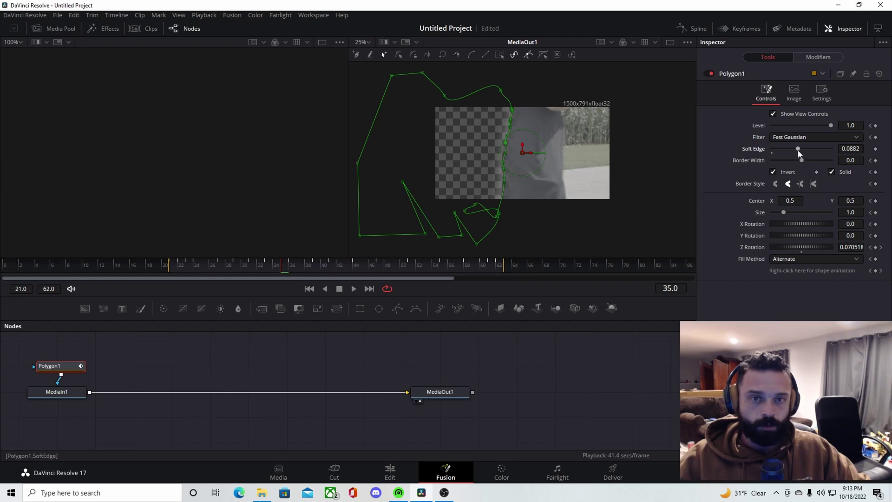
click(347, 478)
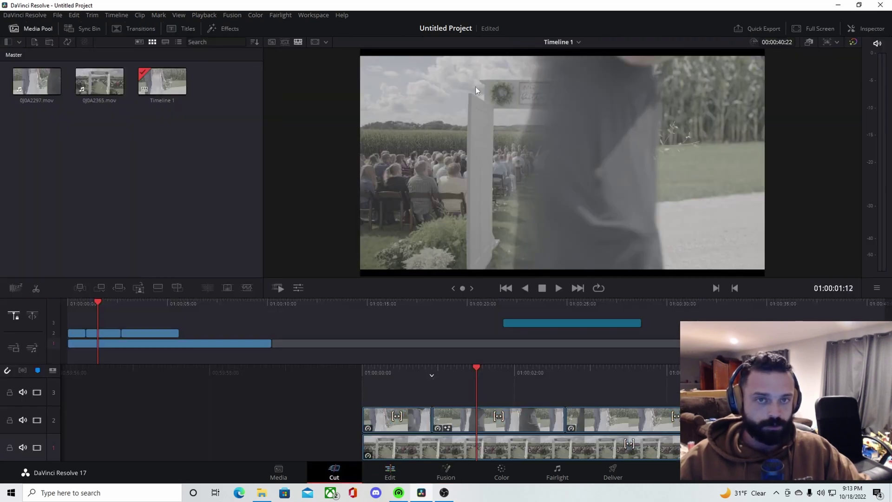
click(446, 472)
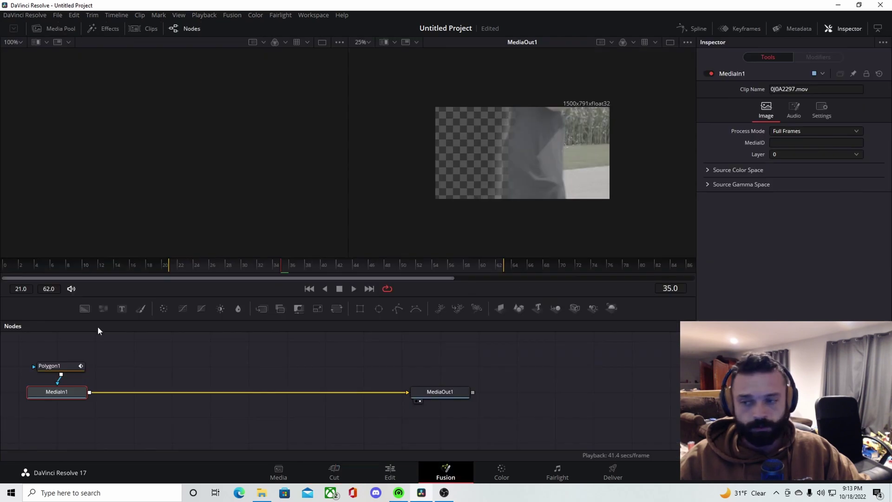
Reduce Polygon1's Soft Edge to 0.022 and review the feathered wipe on the Cut page
click(56, 368)
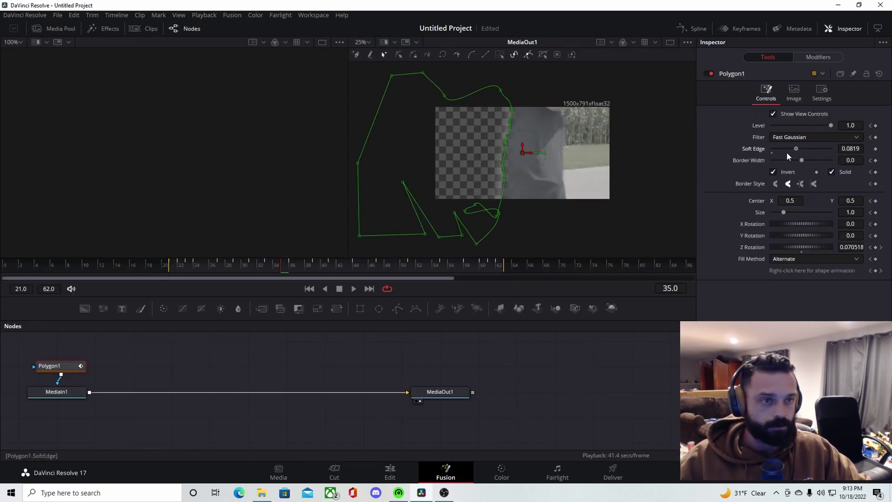
drag(787, 152, 778, 149)
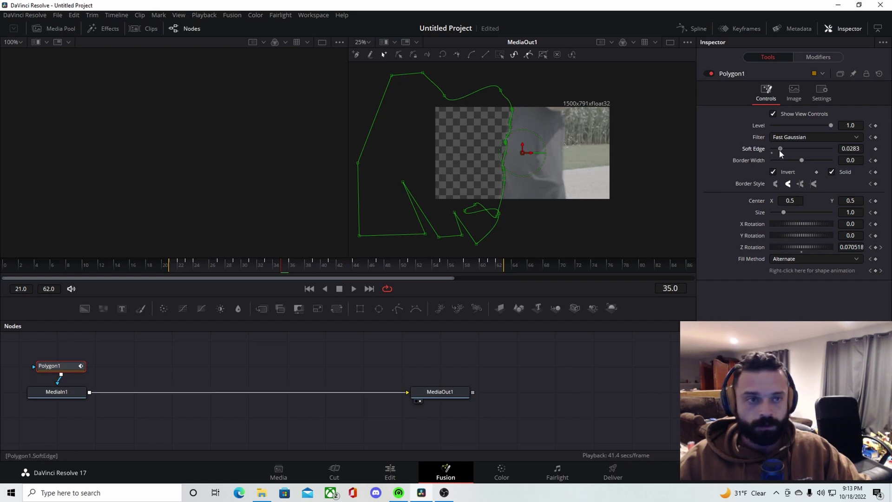
drag(778, 150, 778, 150)
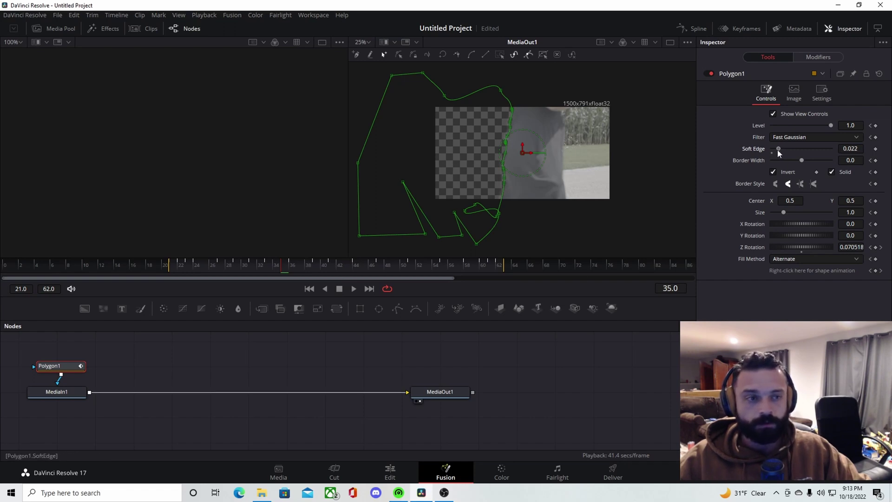
click(335, 472)
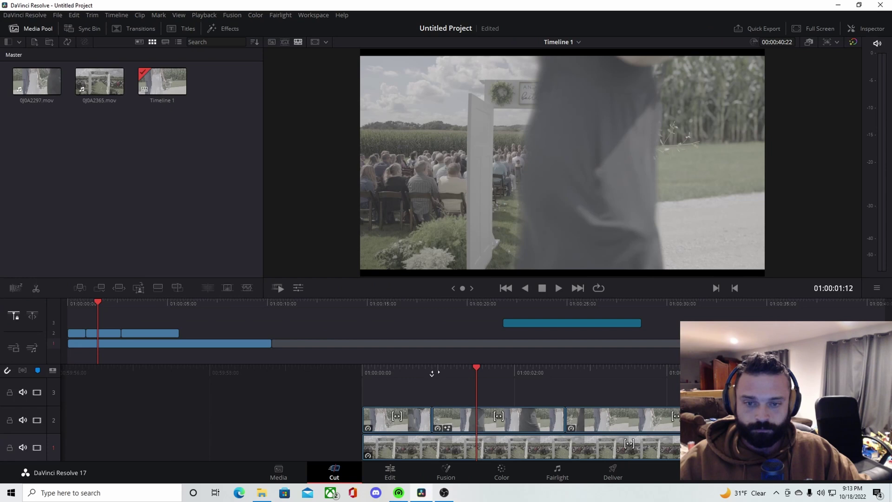
click(390, 473)
click(333, 323)
key(space)
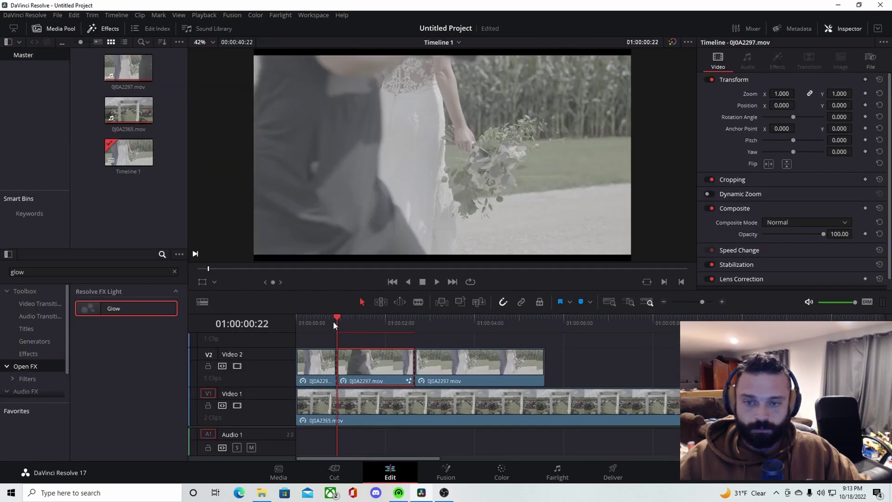
key(space)
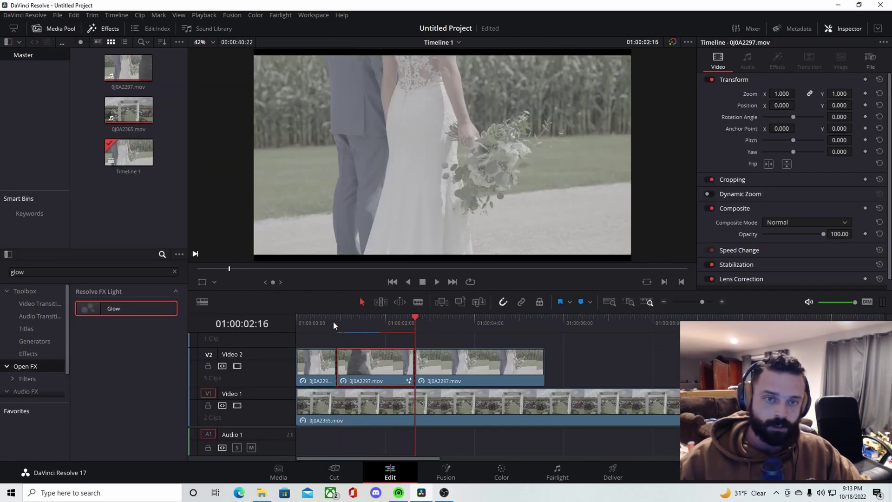
click(325, 319)
drag(325, 319, 334, 319)
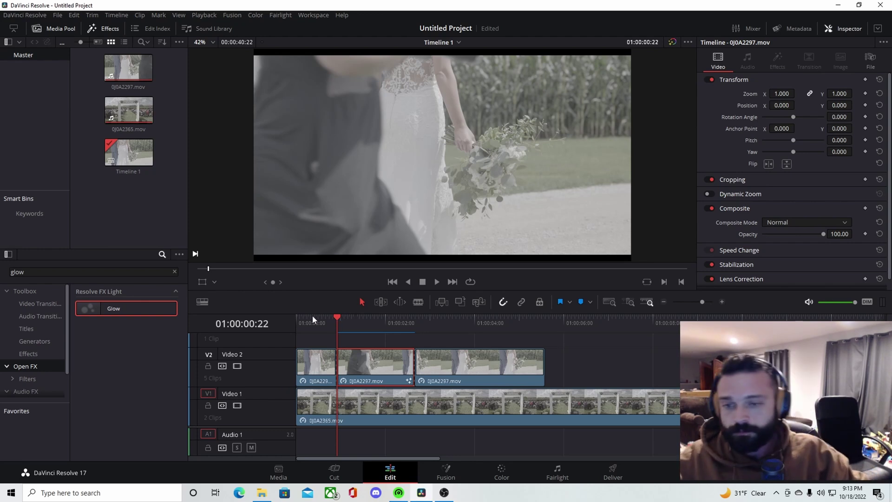
Return the playhead to the timeline start and select the Adjustment Clip to show its settings
drag(313, 315, 291, 319)
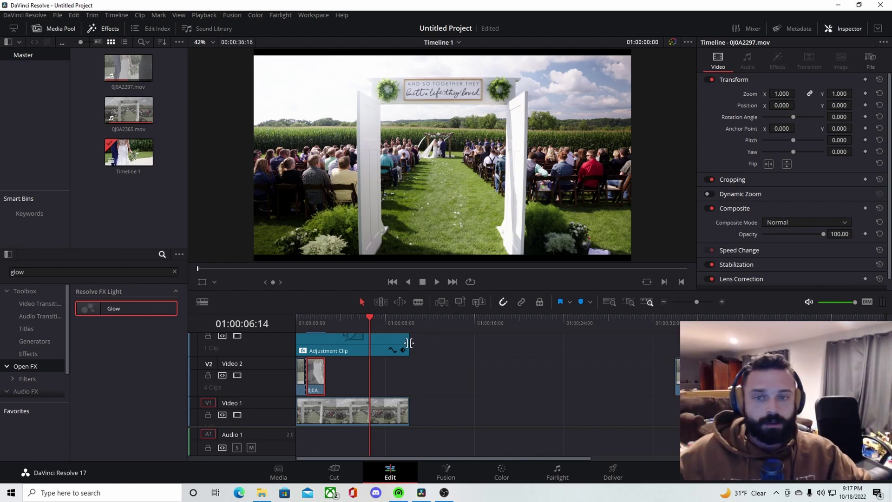
click(339, 352)
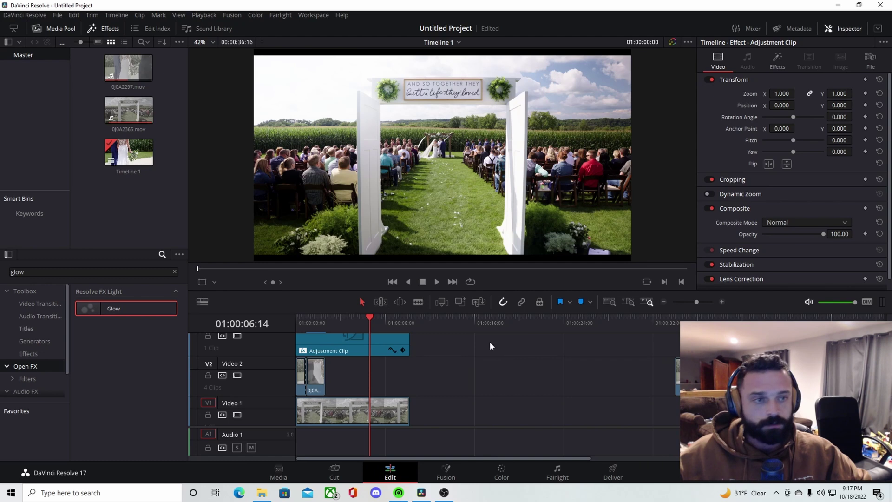